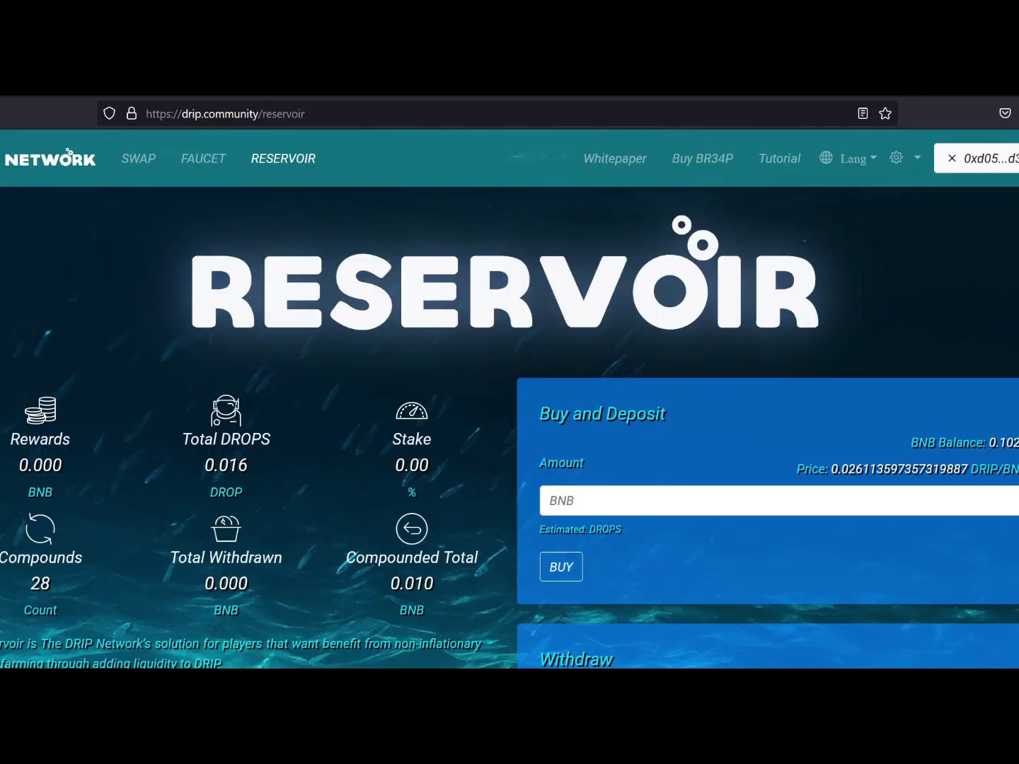
Step: Check the DRIP price in USDT on Swap, then highlight the 732.609 DRIP Faucet deposits
{"action": "left_click", "coordinate": [184, 163]}
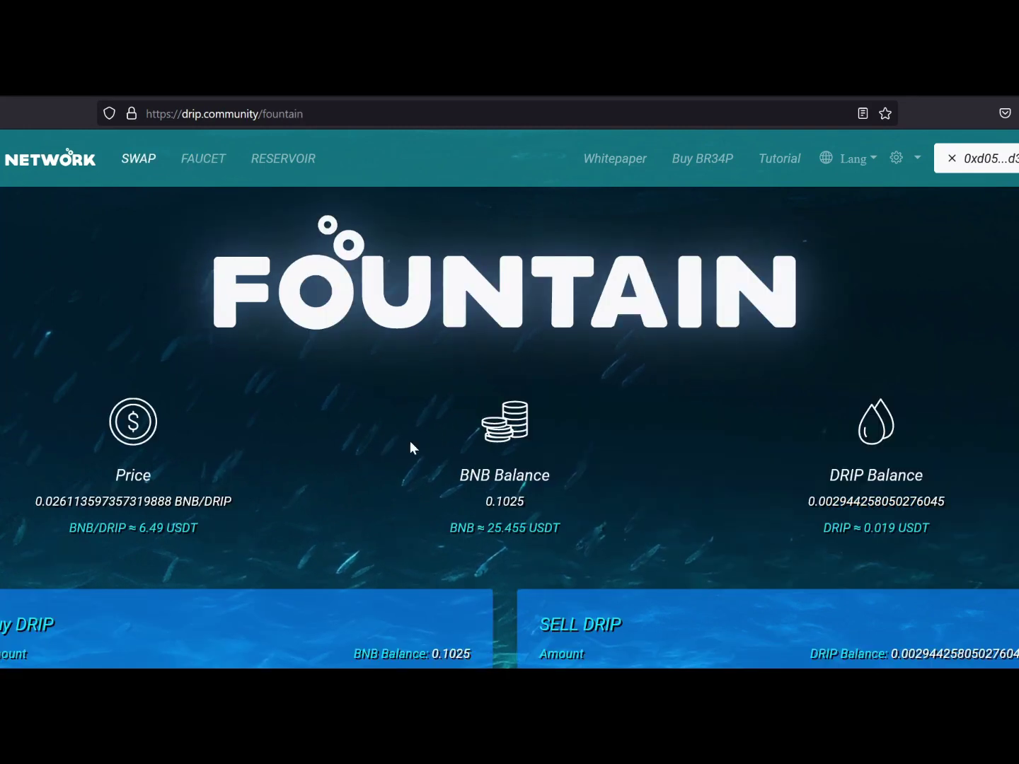
{"action": "left_click_drag", "start_coordinate": [212, 530], "coordinate": [85, 549]}
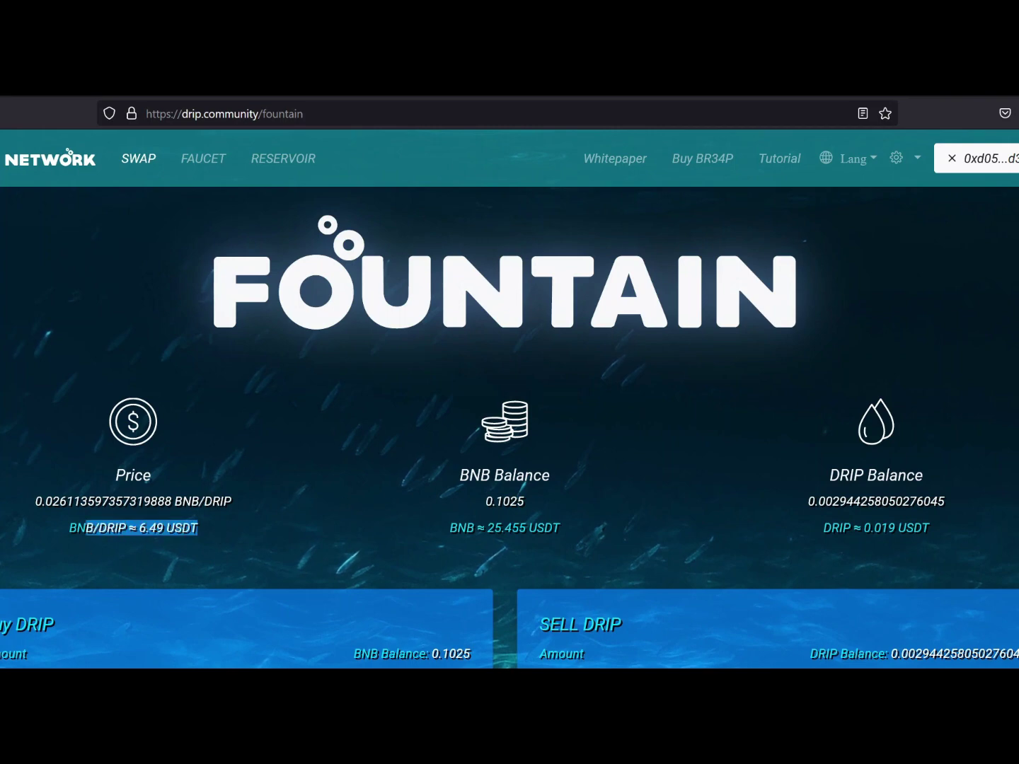
{"action": "left_click", "coordinate": [199, 163]}
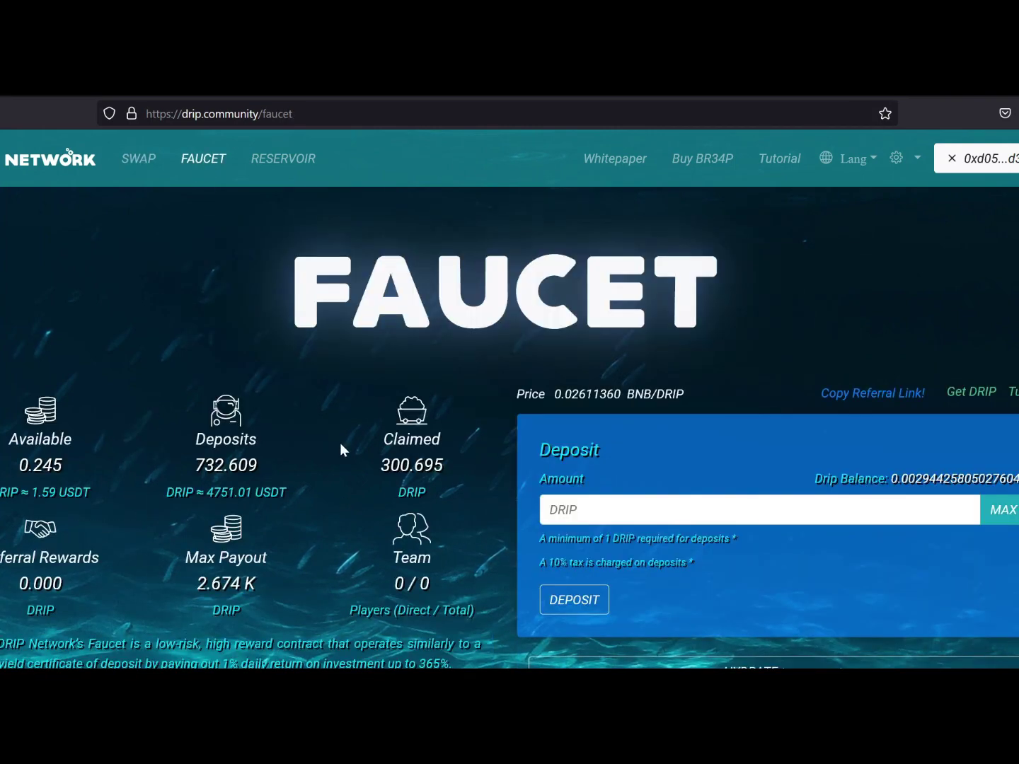
{"action": "left_click_drag", "start_coordinate": [302, 469], "coordinate": [174, 485]}
{"action": "left_click_drag", "start_coordinate": [306, 469], "coordinate": [156, 455]}
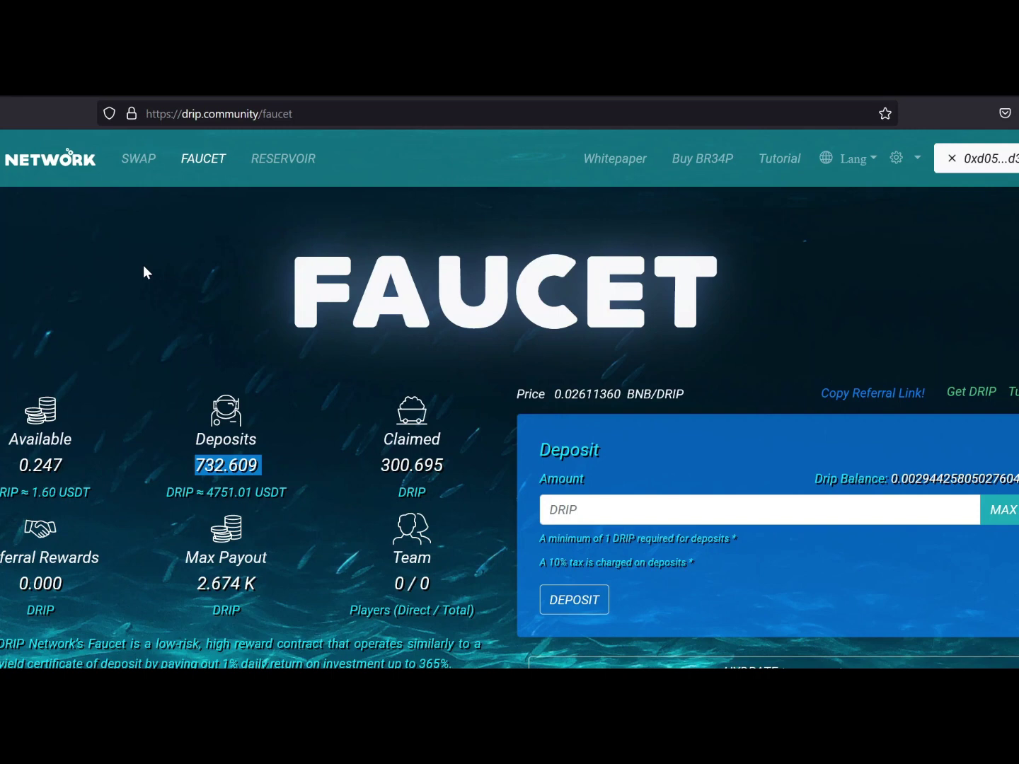
Step: Open the Reservoir page showing 28 compounds and 0.016 total drops
{"action": "left_click", "coordinate": [281, 162]}
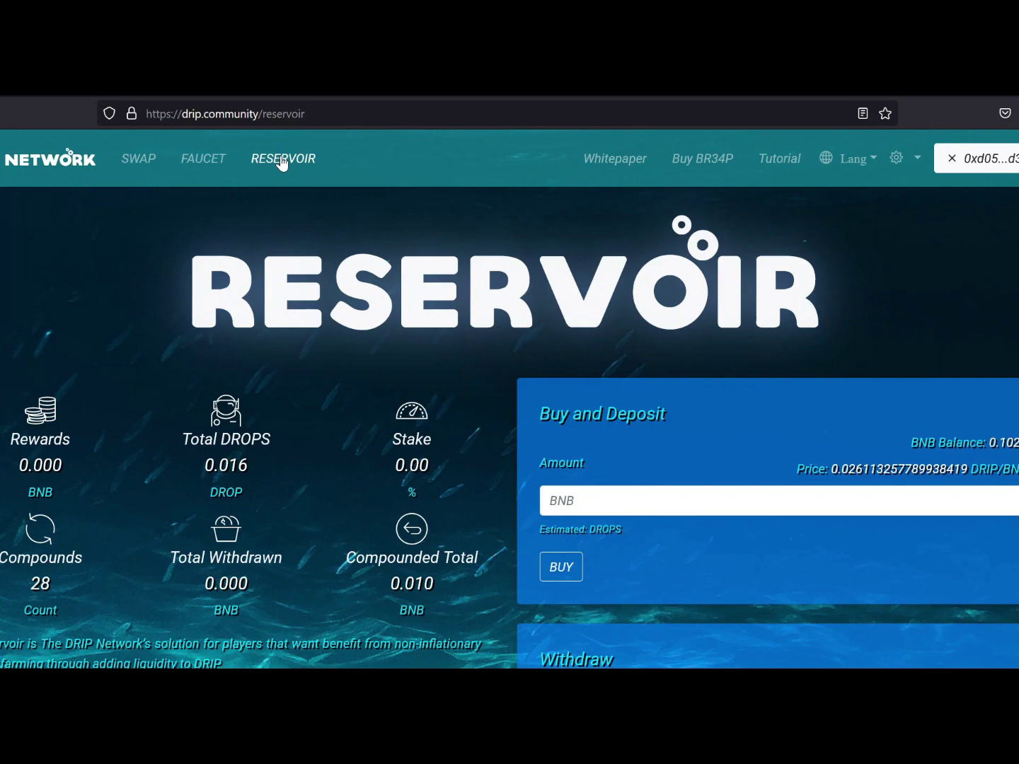
{"action": "scroll", "coordinate": [280, 163], "scroll_direction": "down", "scroll_amount": 2}
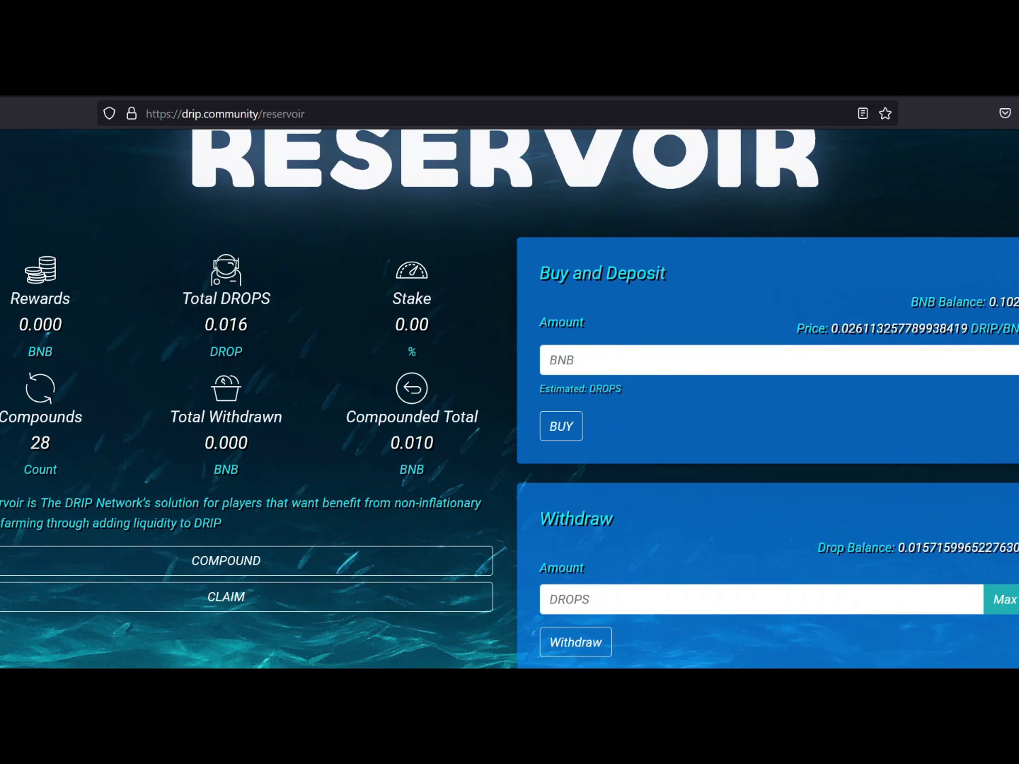
{"action": "scroll", "coordinate": [510, 398], "scroll_direction": "up", "scroll_amount": 2}
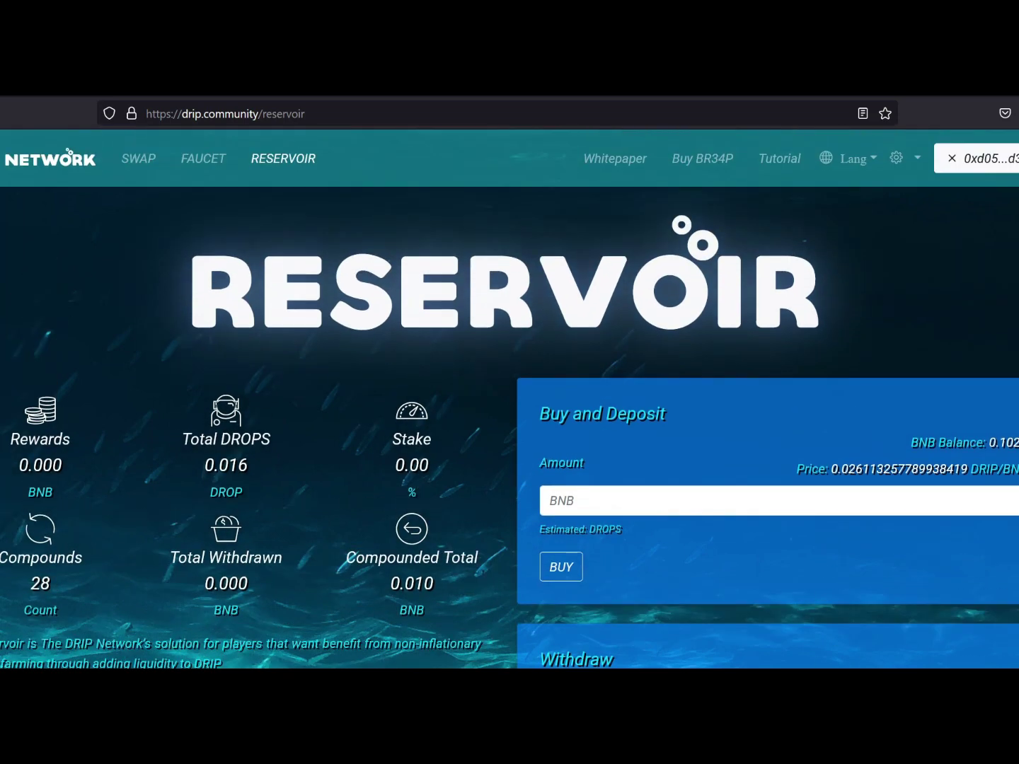
Step: Return to the Faucet page and highlight the Buddy section heading
{"action": "left_click", "coordinate": [208, 163]}
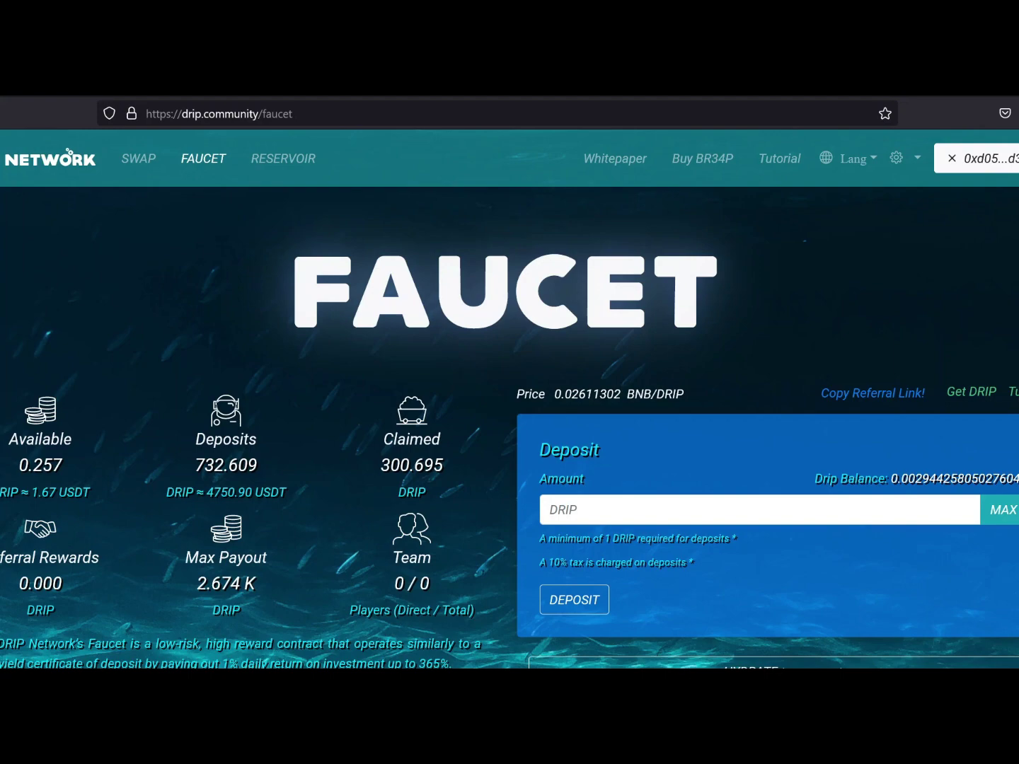
{"action": "scroll", "coordinate": [176, 318], "scroll_direction": "down", "scroll_amount": 3}
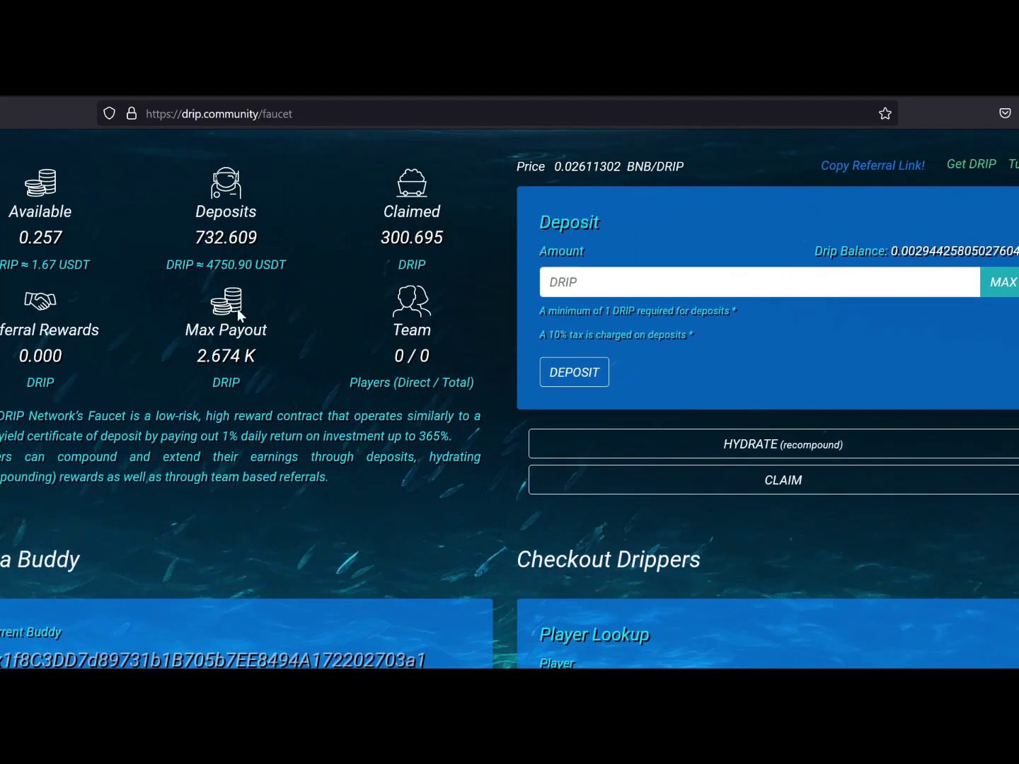
{"action": "left_click_drag", "start_coordinate": [95, 560], "coordinate": [0, 559]}
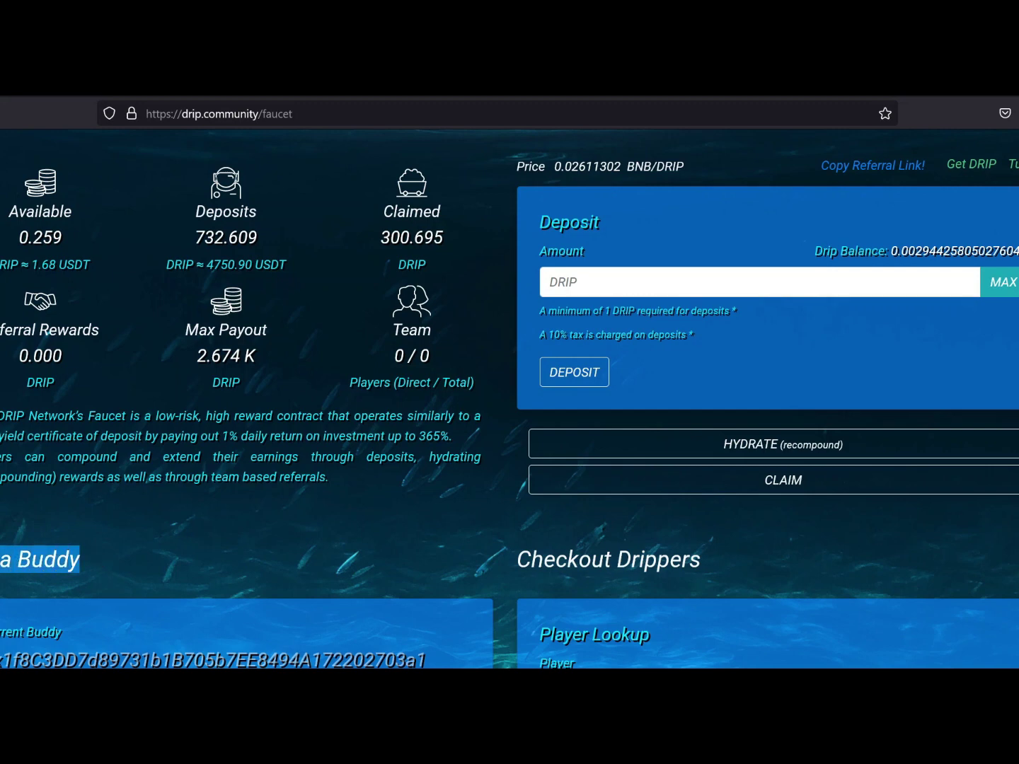
{"action": "scroll", "coordinate": [378, 540], "scroll_direction": "up", "scroll_amount": 3}
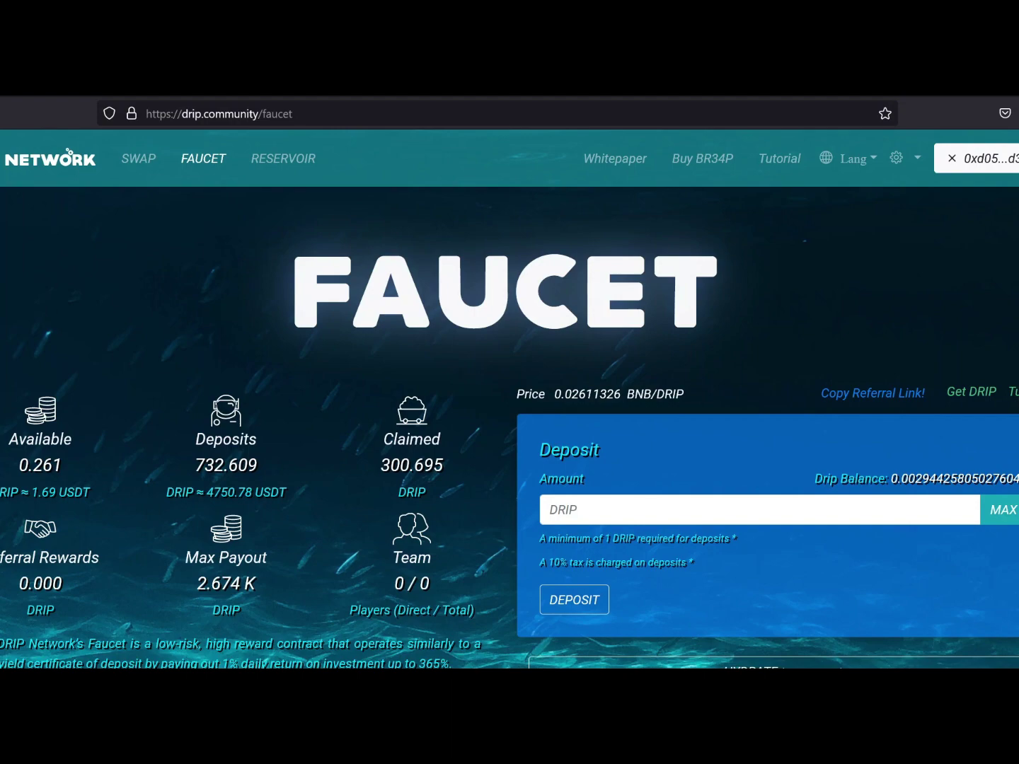
{"action": "scroll", "coordinate": [418, 470], "scroll_direction": "down", "scroll_amount": 3}
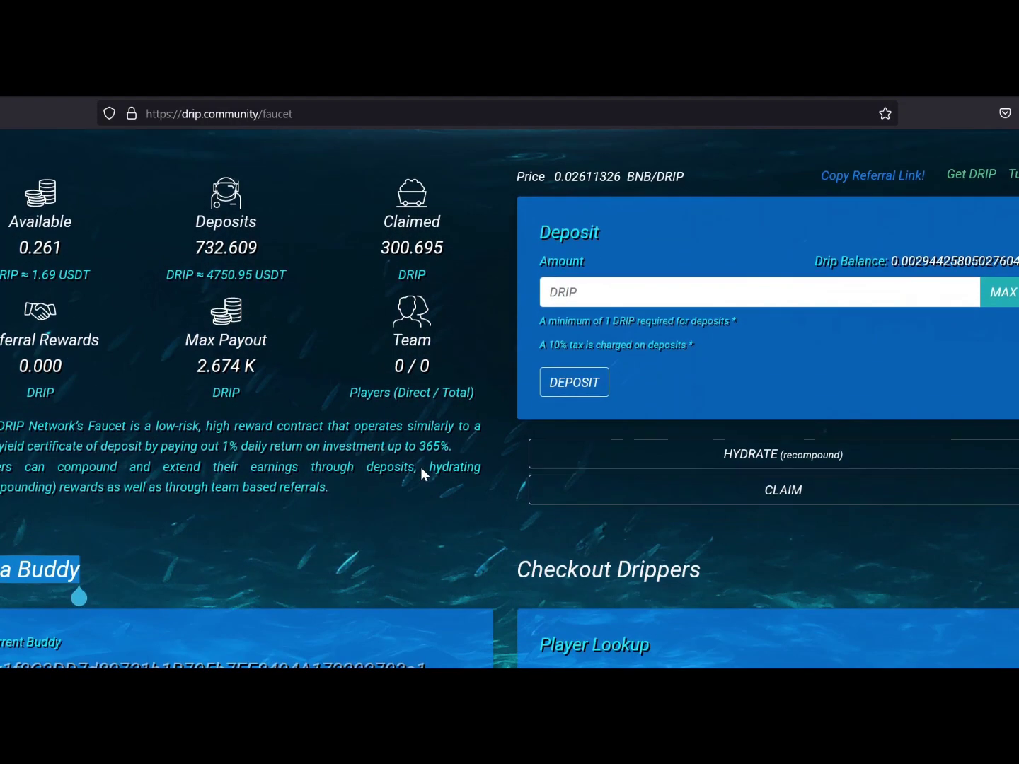
{"action": "scroll", "coordinate": [420, 468], "scroll_direction": "up", "scroll_amount": 3}
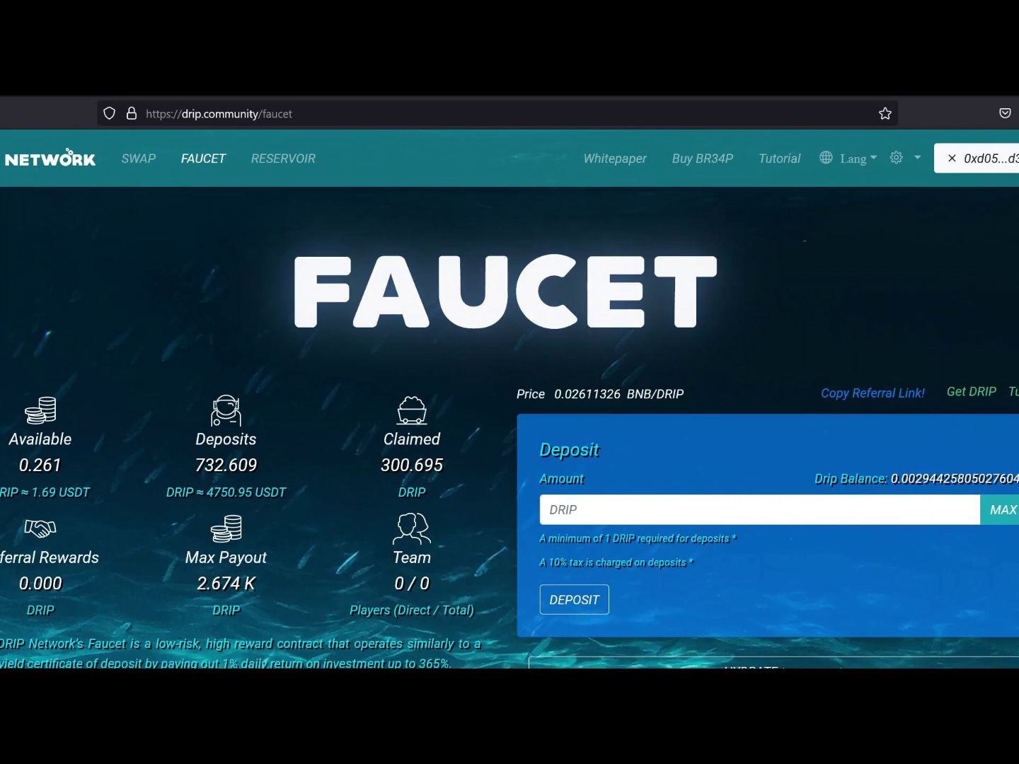
{"action": "scroll", "coordinate": [436, 475], "scroll_direction": "down", "scroll_amount": 3}
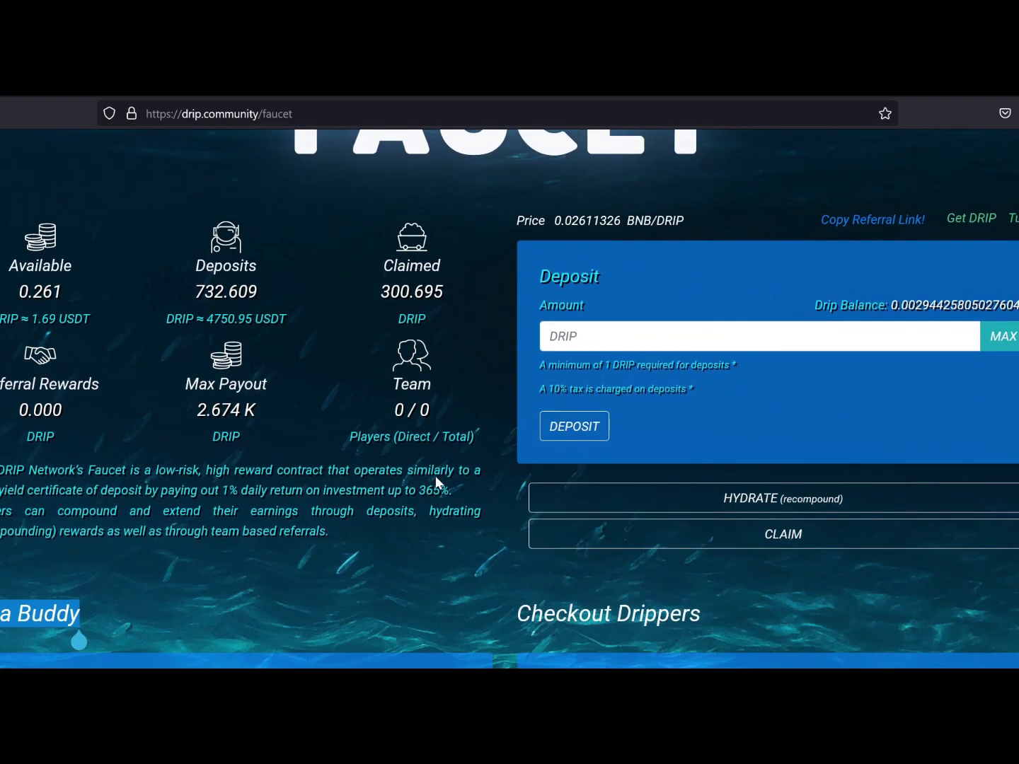
{"action": "scroll", "coordinate": [436, 476], "scroll_direction": "up", "scroll_amount": 3}
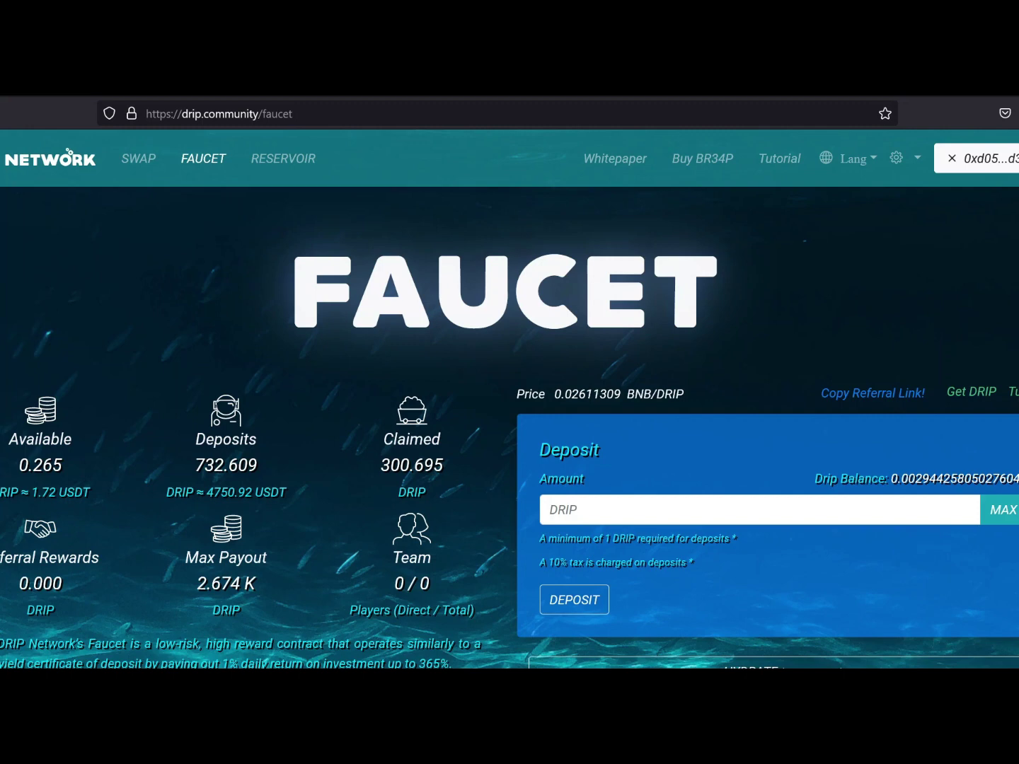
{"action": "scroll", "coordinate": [509, 398], "scroll_direction": "down", "scroll_amount": 2}
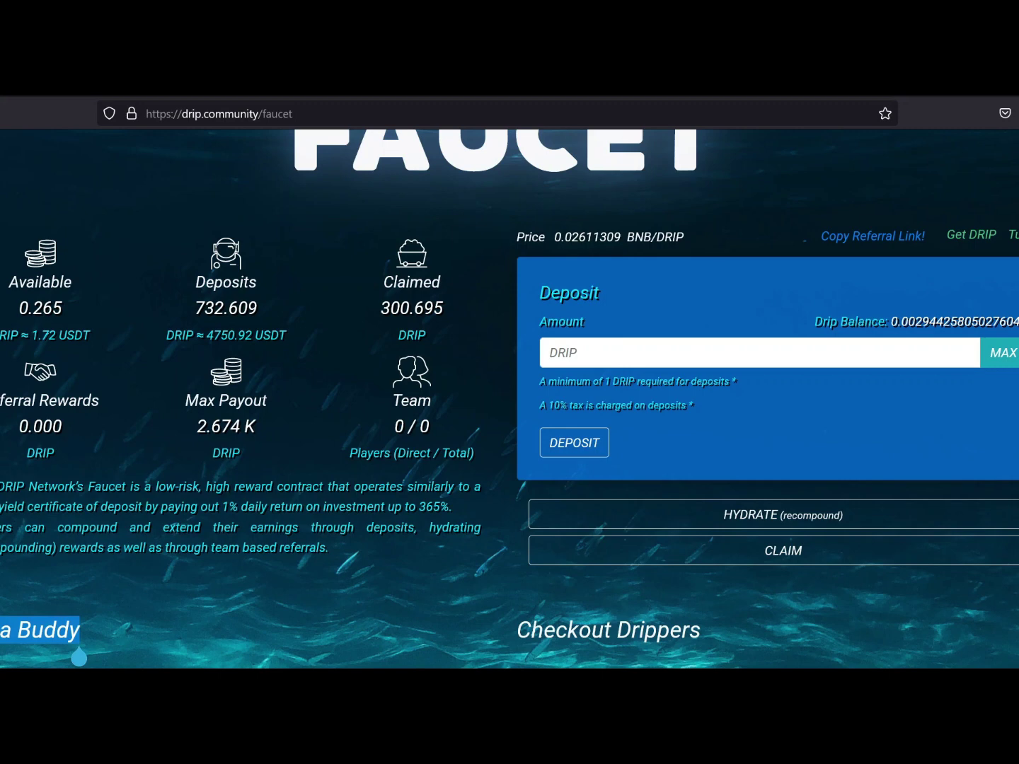
{"action": "scroll", "coordinate": [510, 398], "scroll_direction": "up", "scroll_amount": 2}
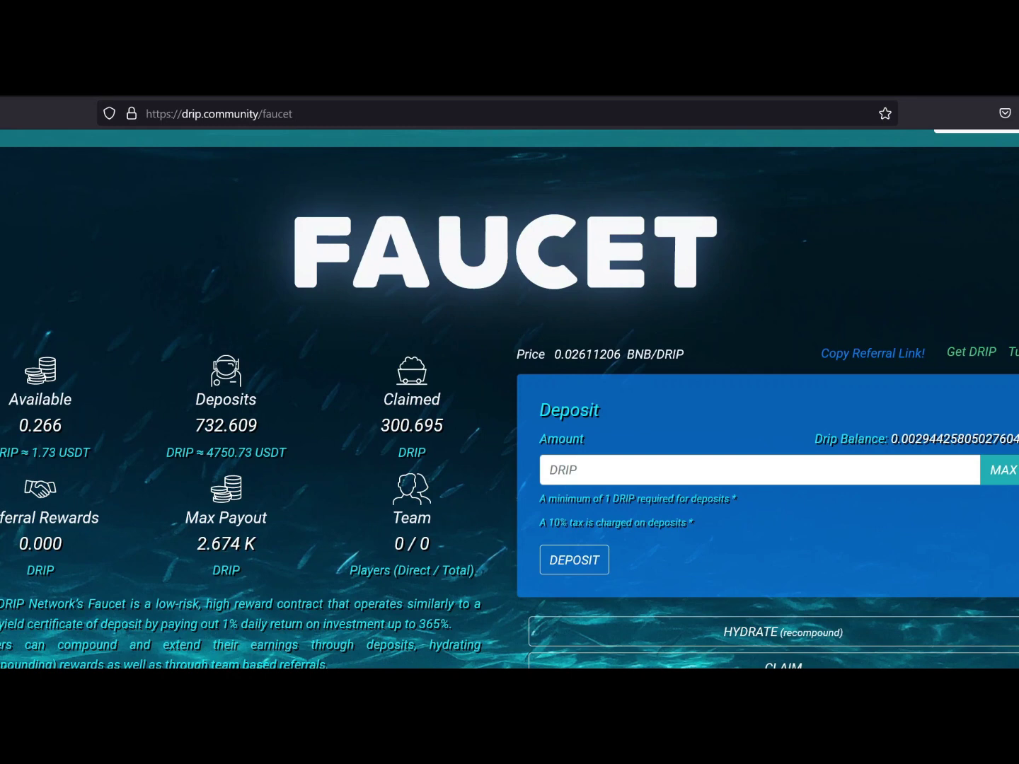
{"action": "scroll", "coordinate": [511, 398], "scroll_direction": "up", "scroll_amount": 1}
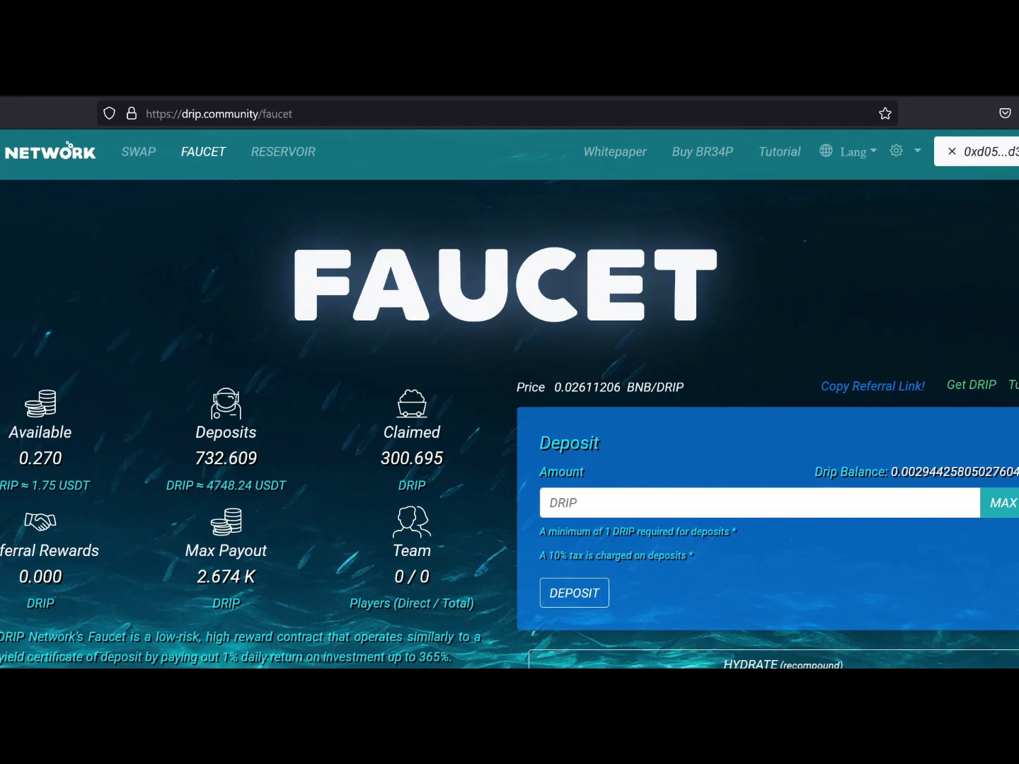
{"action": "scroll", "coordinate": [510, 399], "scroll_direction": "down", "scroll_amount": 2}
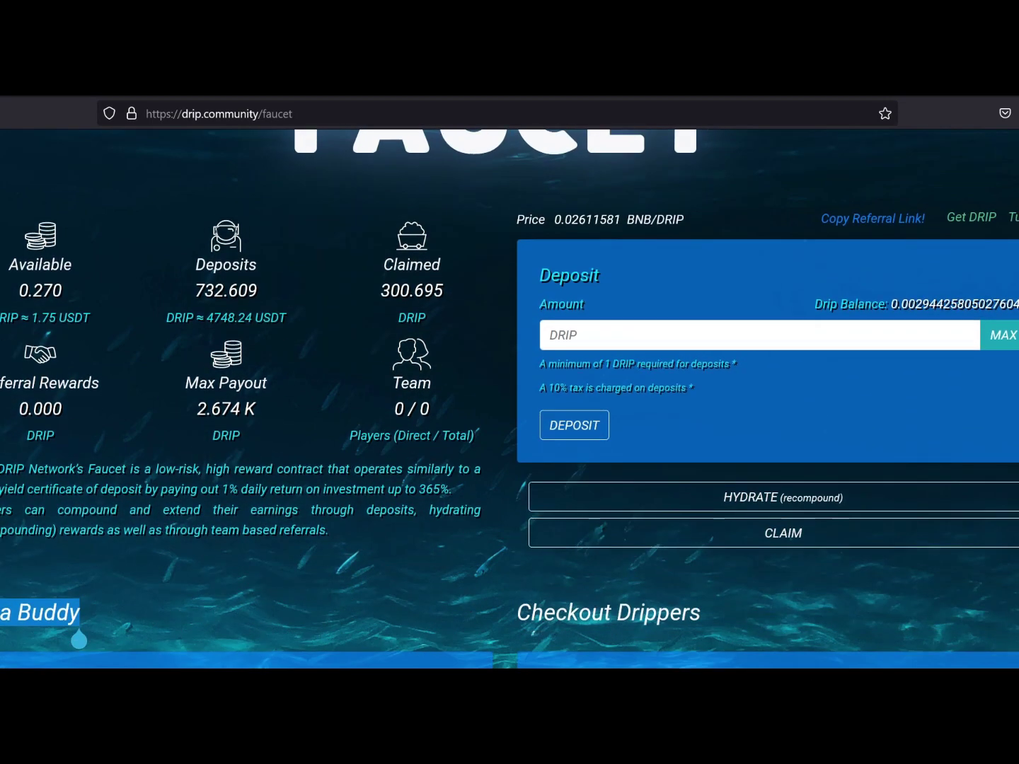
{"action": "scroll", "coordinate": [510, 398], "scroll_direction": "up", "scroll_amount": 2}
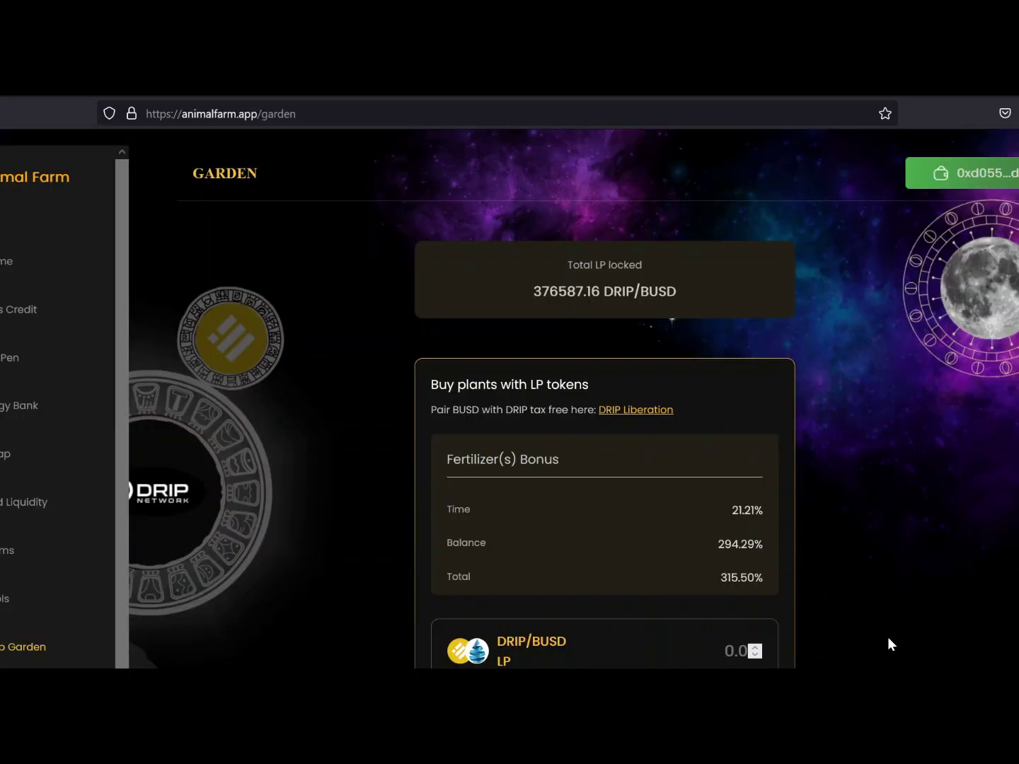
{"action": "scroll", "coordinate": [850, 417], "scroll_direction": "down", "scroll_amount": 2}
{"action": "scroll", "coordinate": [860, 350], "scroll_direction": "down", "scroll_amount": 2}
{"action": "scroll", "coordinate": [872, 553], "scroll_direction": "up", "scroll_amount": 4}
{"action": "scroll", "coordinate": [871, 389], "scroll_direction": "down", "scroll_amount": 2}
{"action": "scroll", "coordinate": [56, 397], "scroll_direction": "down", "scroll_amount": 2}
{"action": "scroll", "coordinate": [56, 398], "scroll_direction": "up", "scroll_amount": 2}
{"action": "scroll", "coordinate": [605, 398], "scroll_direction": "up", "scroll_amount": 3}
{"action": "scroll", "coordinate": [605, 398], "scroll_direction": "down", "scroll_amount": 2}
{"action": "scroll", "coordinate": [605, 398], "scroll_direction": "down", "scroll_amount": 2}
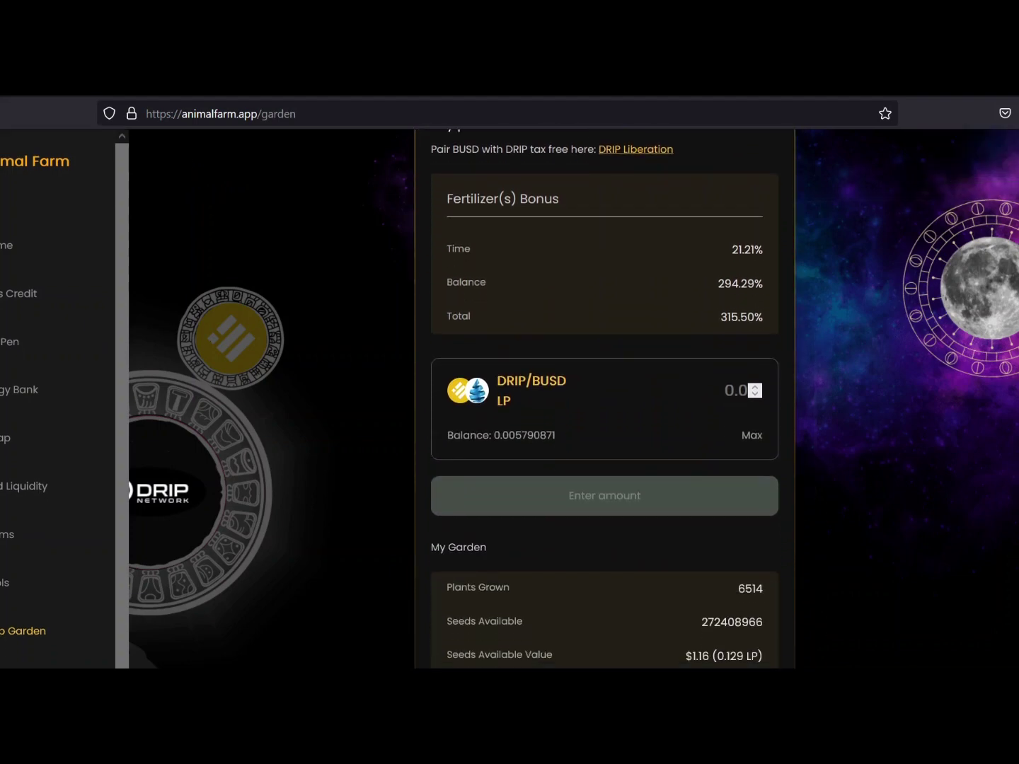
{"action": "scroll", "coordinate": [605, 398], "scroll_direction": "down", "scroll_amount": 1}
{"action": "scroll", "coordinate": [605, 399], "scroll_direction": "down", "scroll_amount": 1}
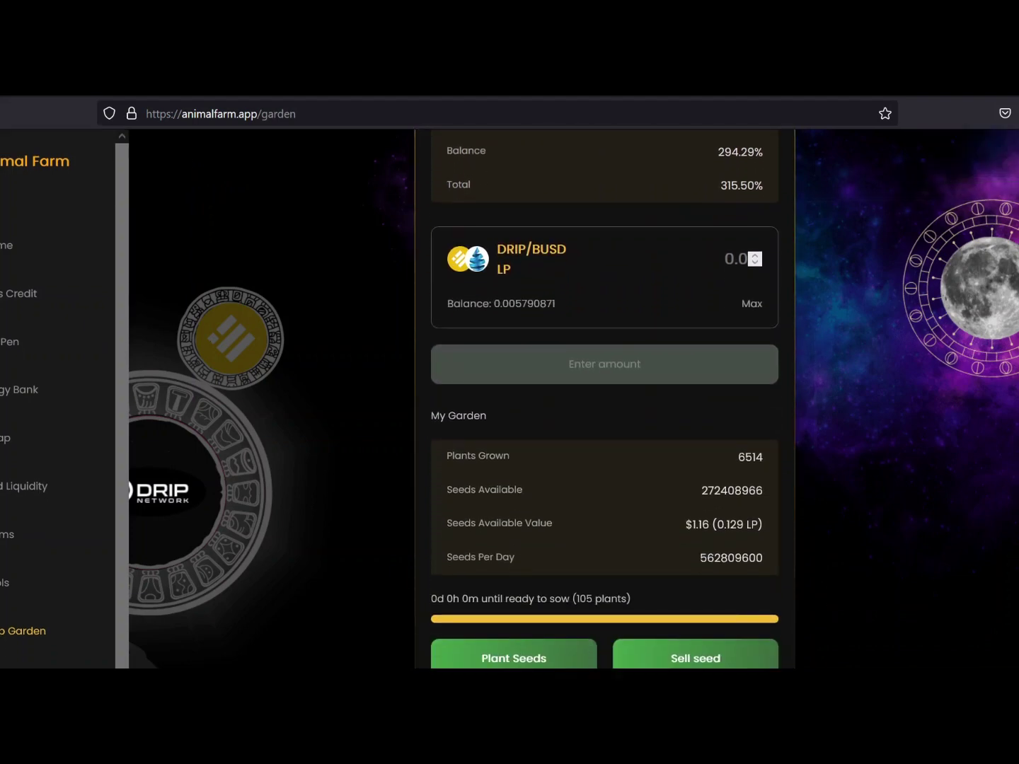
{"action": "scroll", "coordinate": [605, 398], "scroll_direction": "down", "scroll_amount": 1}
{"action": "scroll", "coordinate": [606, 398], "scroll_direction": "down", "scroll_amount": 2}
{"action": "scroll", "coordinate": [605, 398], "scroll_direction": "down", "scroll_amount": 1}
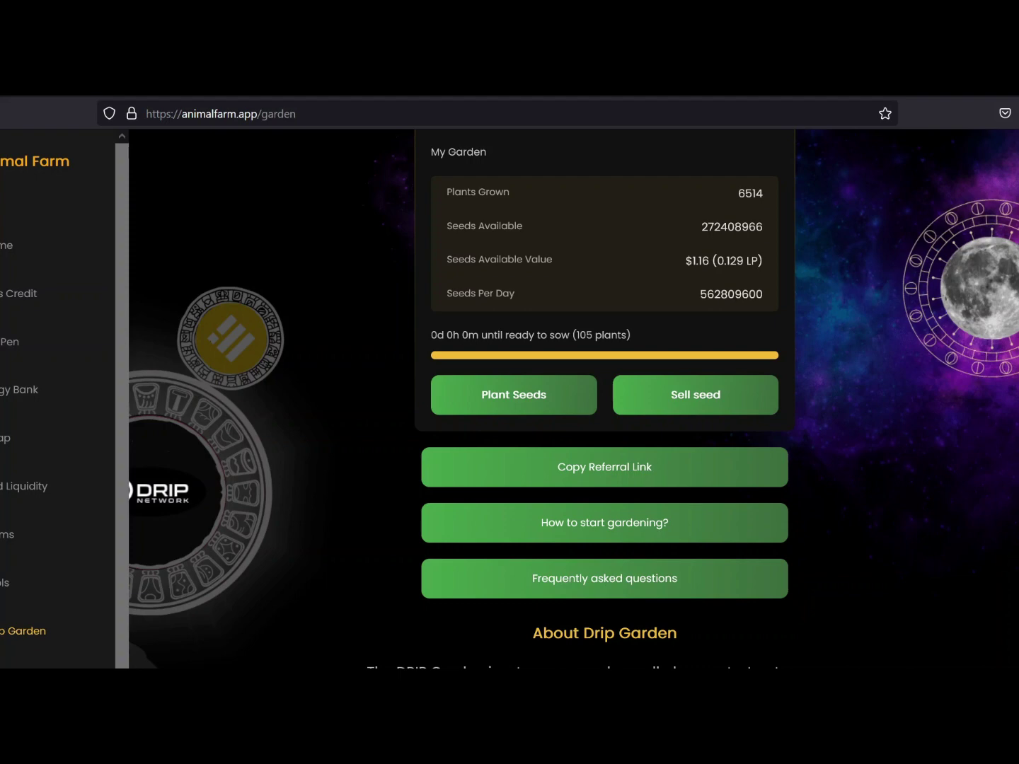
{"action": "scroll", "coordinate": [605, 399], "scroll_direction": "up", "scroll_amount": 3}
{"action": "scroll", "coordinate": [605, 398], "scroll_direction": "up", "scroll_amount": 1}
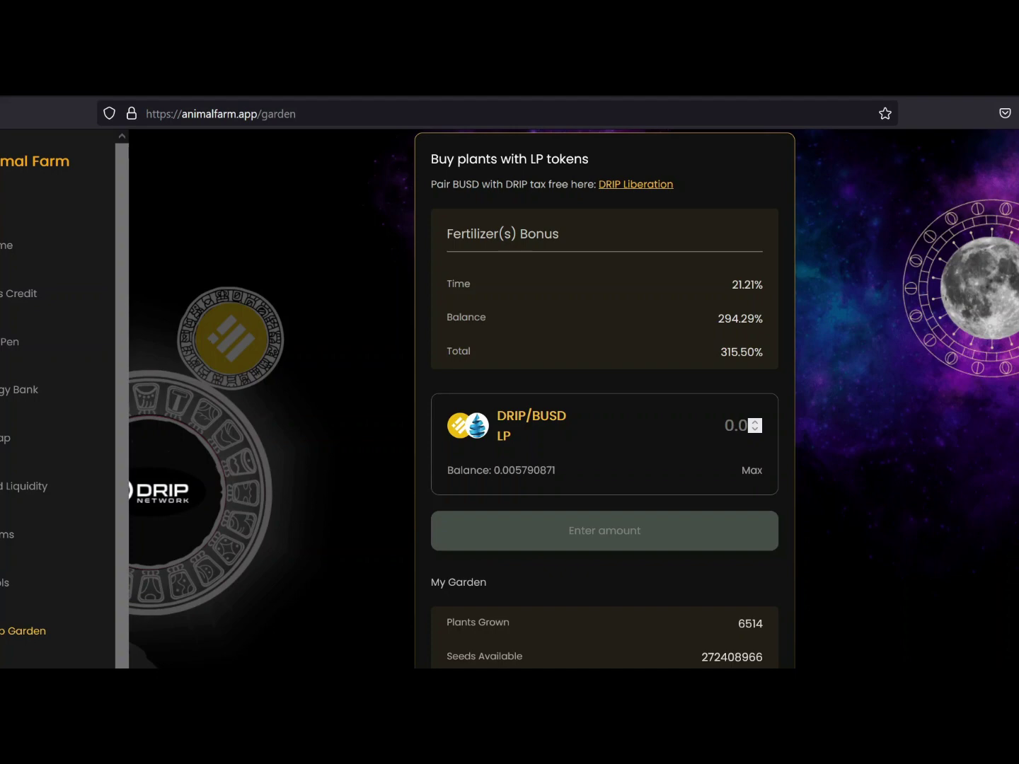
{"action": "scroll", "coordinate": [605, 398], "scroll_direction": "down", "scroll_amount": 1}
{"action": "scroll", "coordinate": [606, 398], "scroll_direction": "up", "scroll_amount": 3}
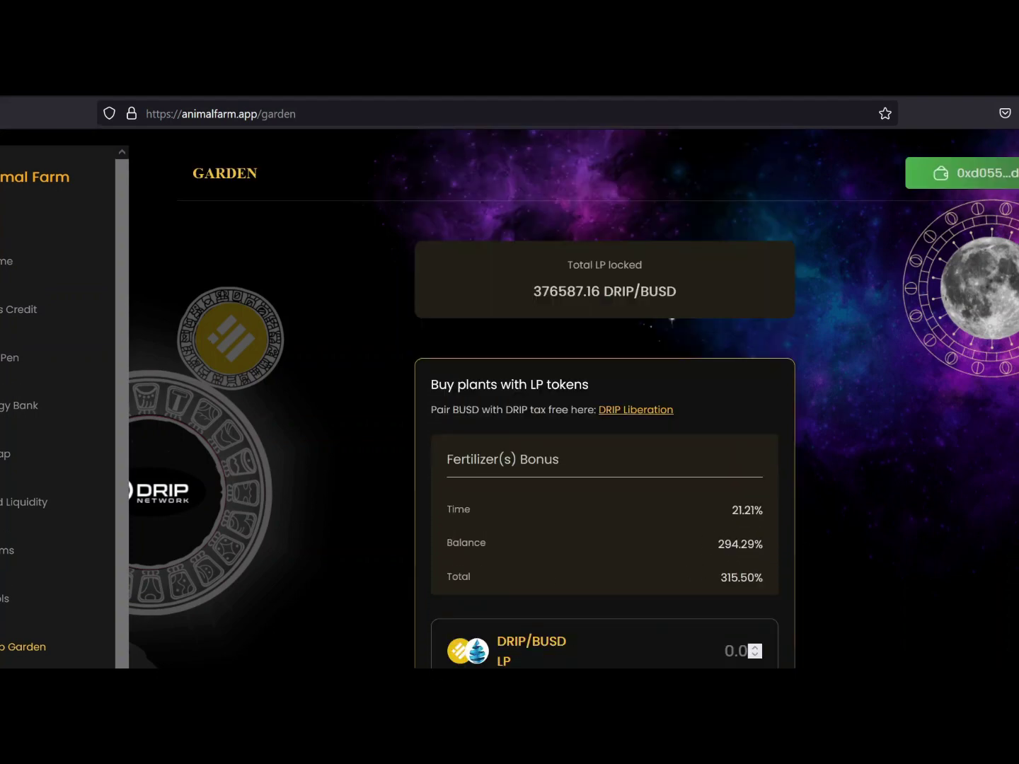
{"action": "scroll", "coordinate": [606, 398], "scroll_direction": "down", "scroll_amount": 1}
{"action": "scroll", "coordinate": [605, 399], "scroll_direction": "down", "scroll_amount": 3}
{"action": "scroll", "coordinate": [605, 397], "scroll_direction": "up", "scroll_amount": 3}
{"action": "scroll", "coordinate": [605, 397], "scroll_direction": "up", "scroll_amount": 2}
{"action": "scroll", "coordinate": [605, 397], "scroll_direction": "down", "scroll_amount": 3}
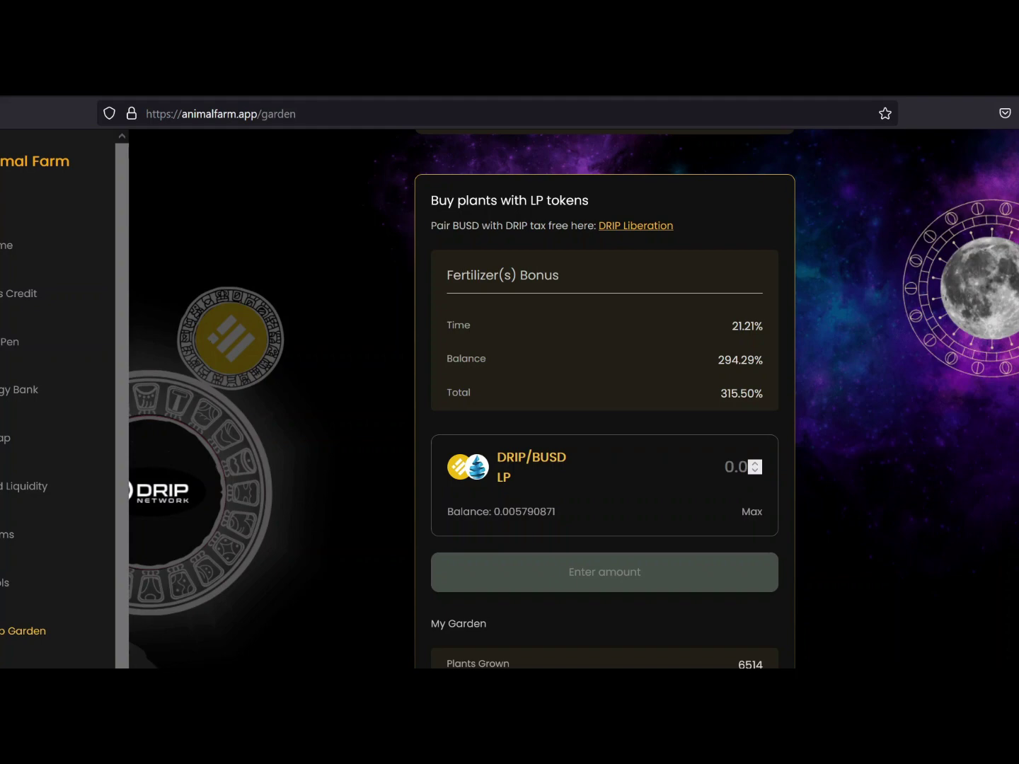
{"action": "scroll", "coordinate": [606, 399], "scroll_direction": "up", "scroll_amount": 3}
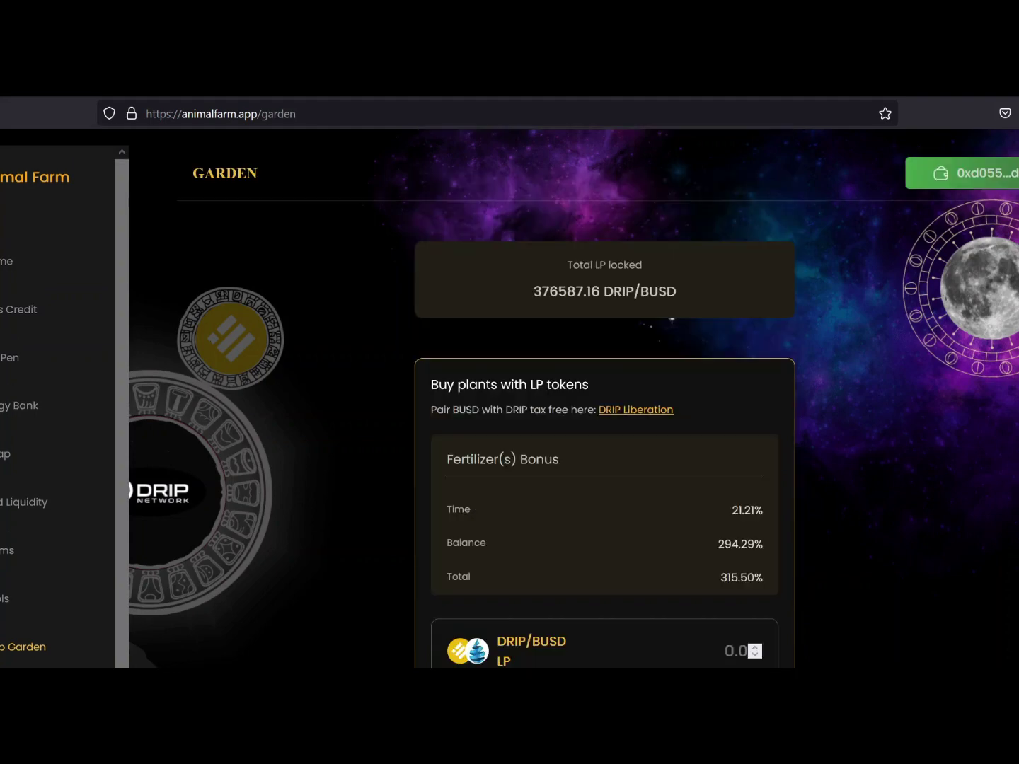
{"action": "scroll", "coordinate": [605, 399], "scroll_direction": "down", "scroll_amount": 2}
{"action": "scroll", "coordinate": [605, 398], "scroll_direction": "down", "scroll_amount": 2}
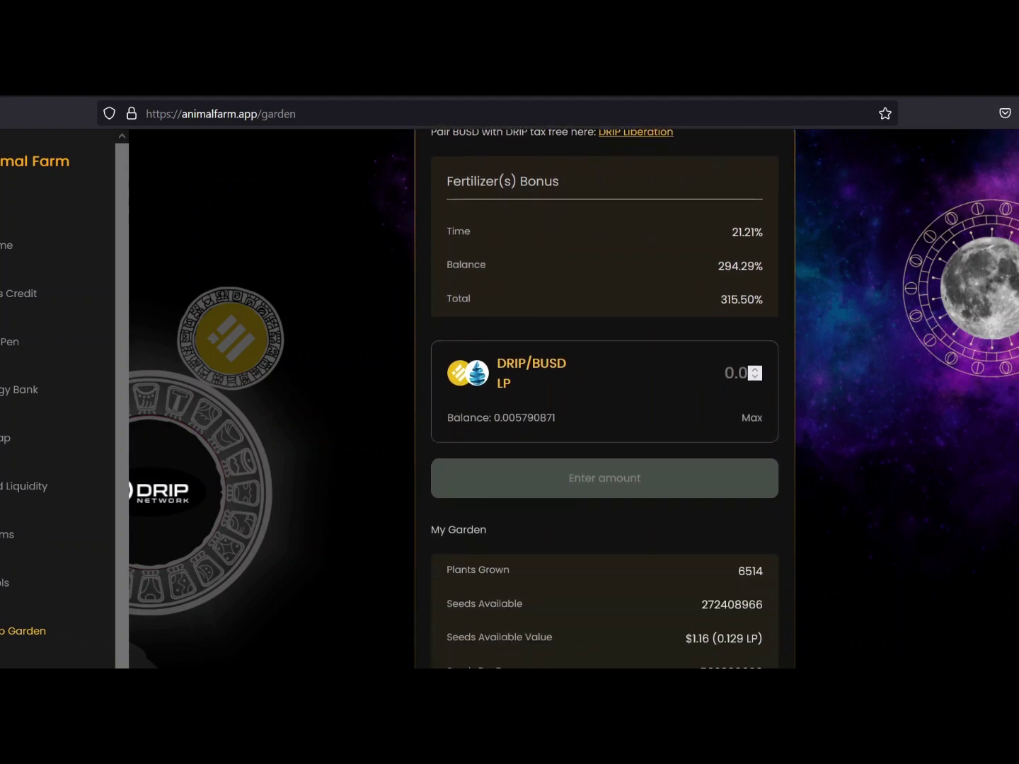
{"action": "scroll", "coordinate": [605, 398], "scroll_direction": "down", "scroll_amount": 2}
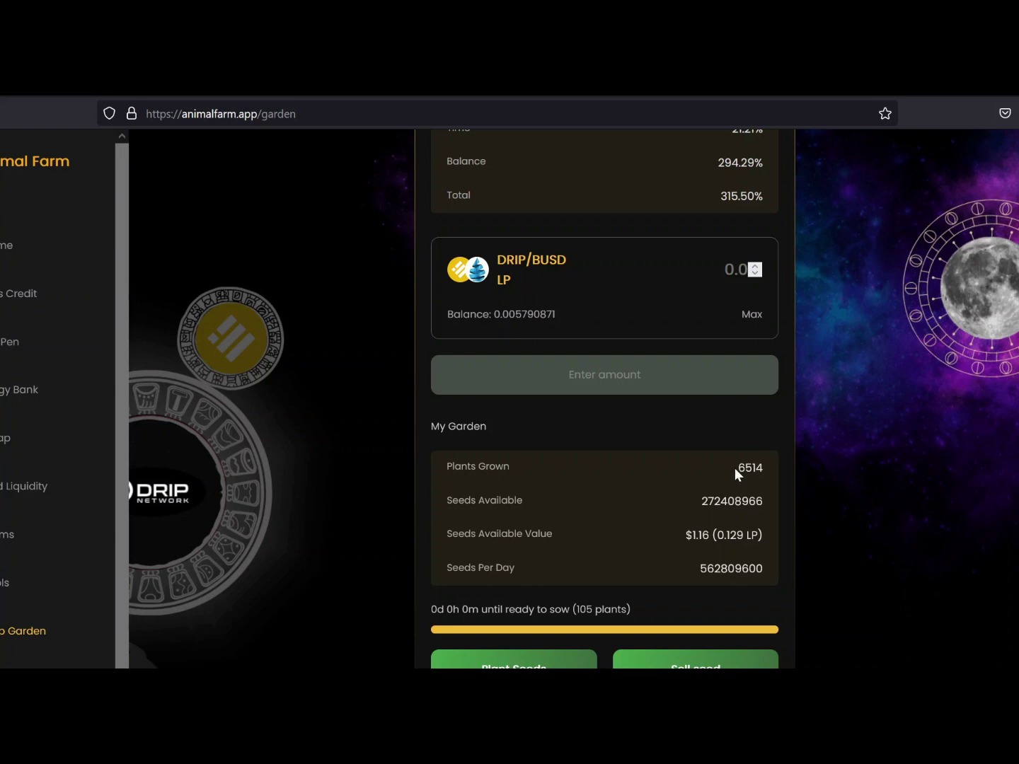
Step: Highlight the My Garden figures, 6514 plants and 105 ready to sow, down to the sow timer
{"action": "left_click_drag", "start_coordinate": [735, 468], "coordinate": [637, 613]}
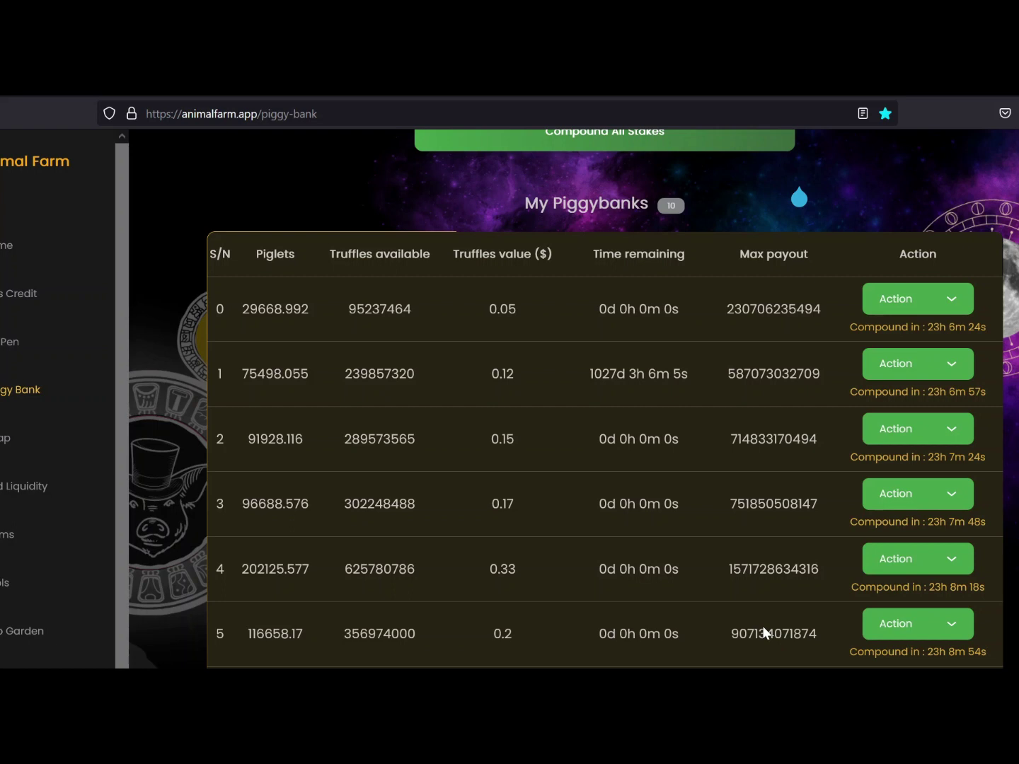
{"action": "scroll", "coordinate": [762, 625], "scroll_direction": "down", "scroll_amount": 1}
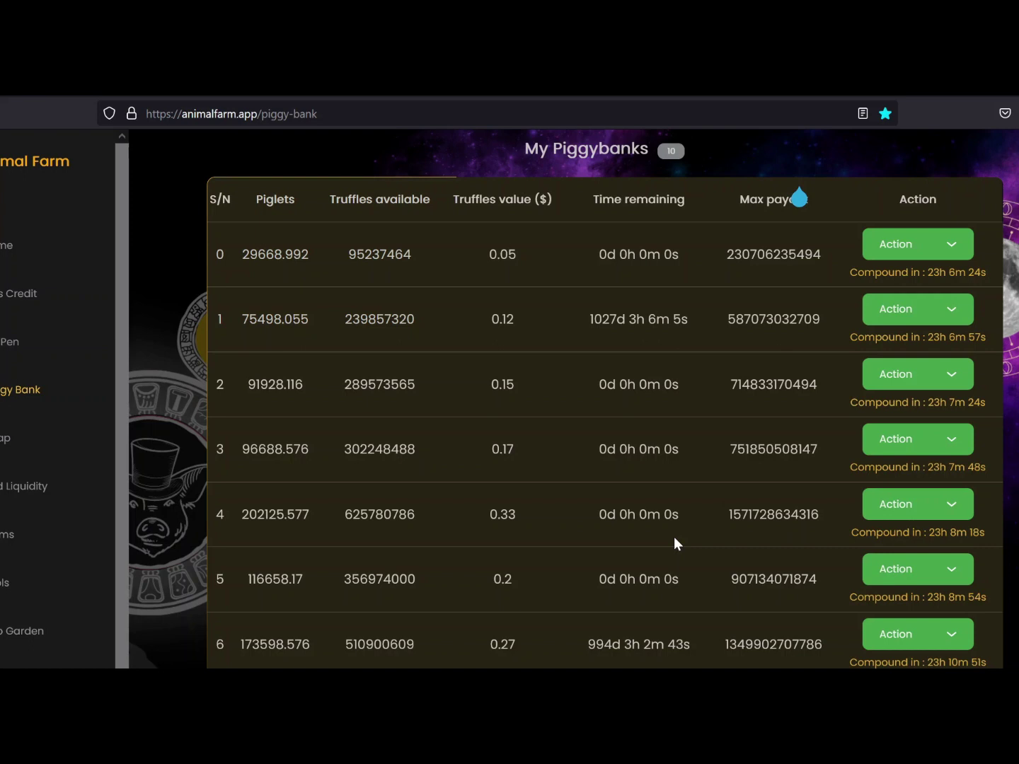
{"action": "scroll", "coordinate": [730, 424], "scroll_direction": "down", "scroll_amount": 2}
{"action": "scroll", "coordinate": [729, 424], "scroll_direction": "down", "scroll_amount": 1}
{"action": "scroll", "coordinate": [98, 217], "scroll_direction": "down", "scroll_amount": 2}
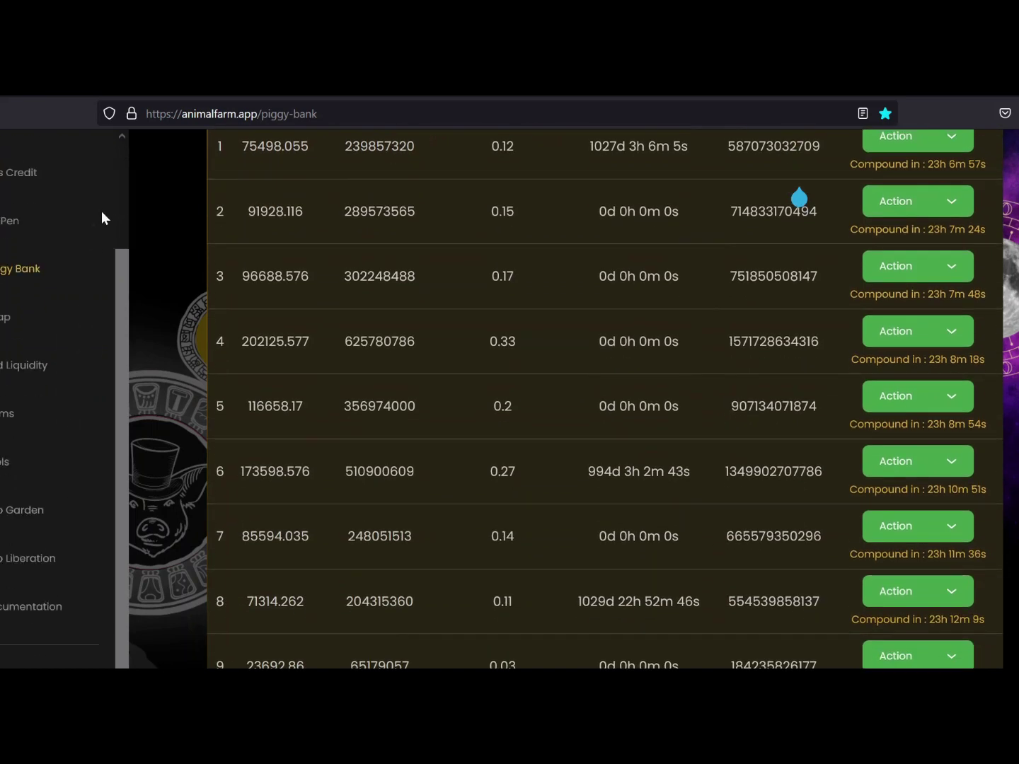
{"action": "scroll", "coordinate": [101, 211], "scroll_direction": "up", "scroll_amount": 5, "text": "ctrl"}
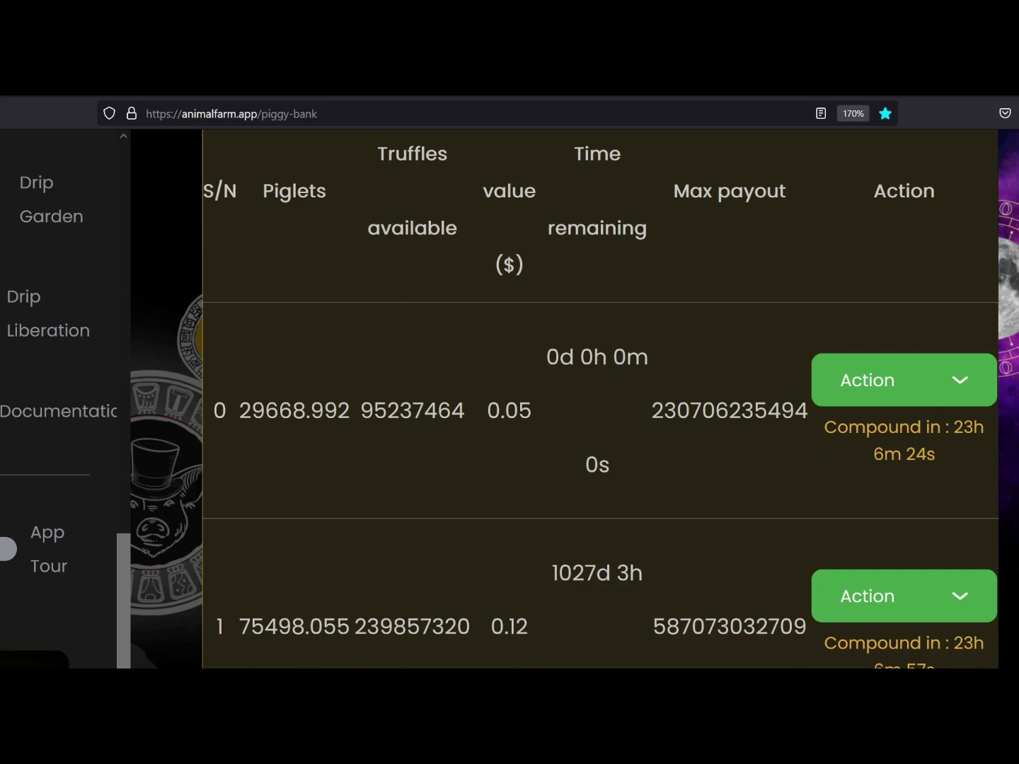
{"action": "scroll", "coordinate": [589, 398], "scroll_direction": "up", "scroll_amount": 10}
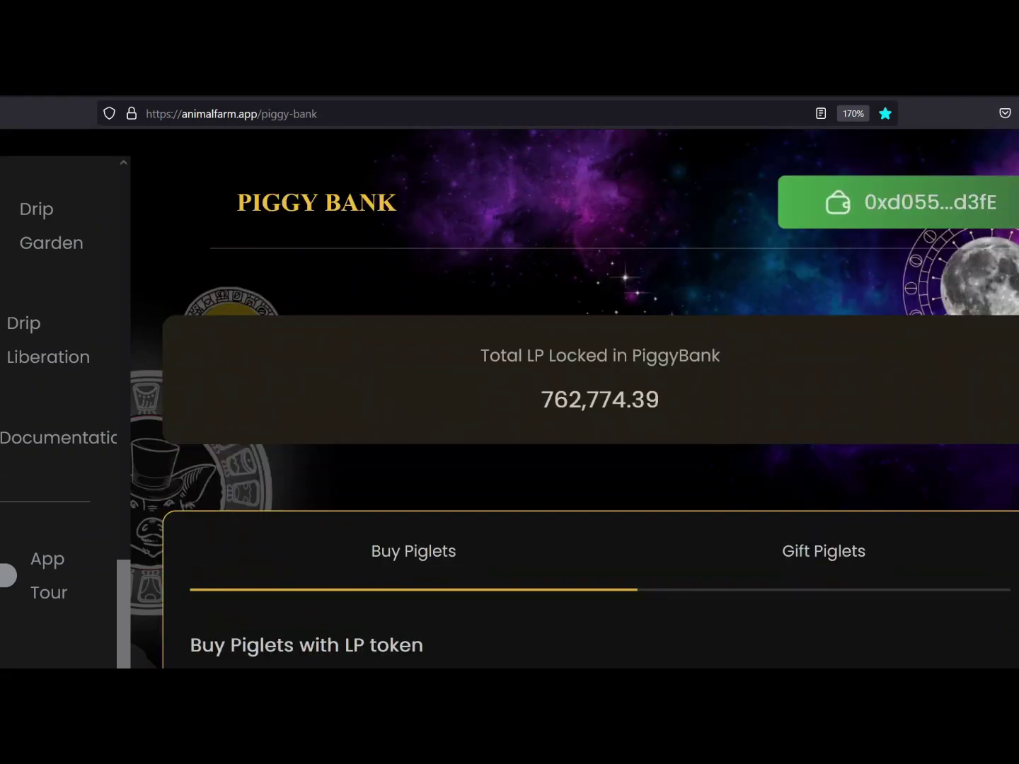
Step: Zoom the Piggy Bank page back out toward normal size
{"action": "key", "text": "ctrl+minus"}
{"action": "key", "text": "ctrl+minus"}
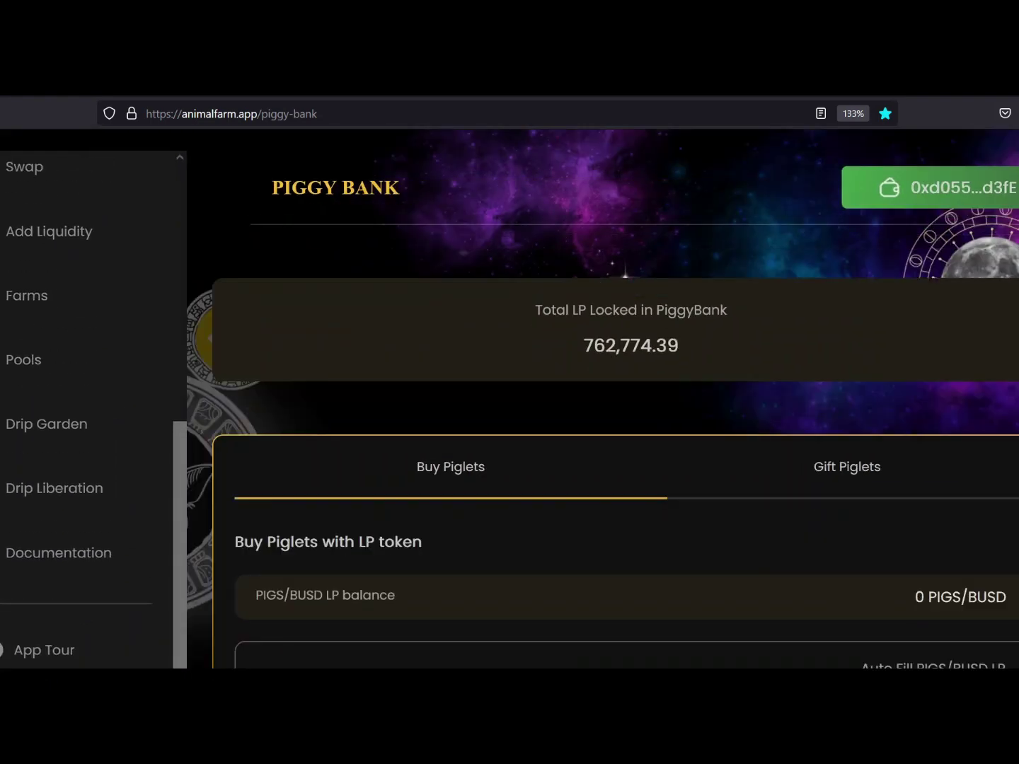
{"action": "key", "text": "ctrl+minus"}
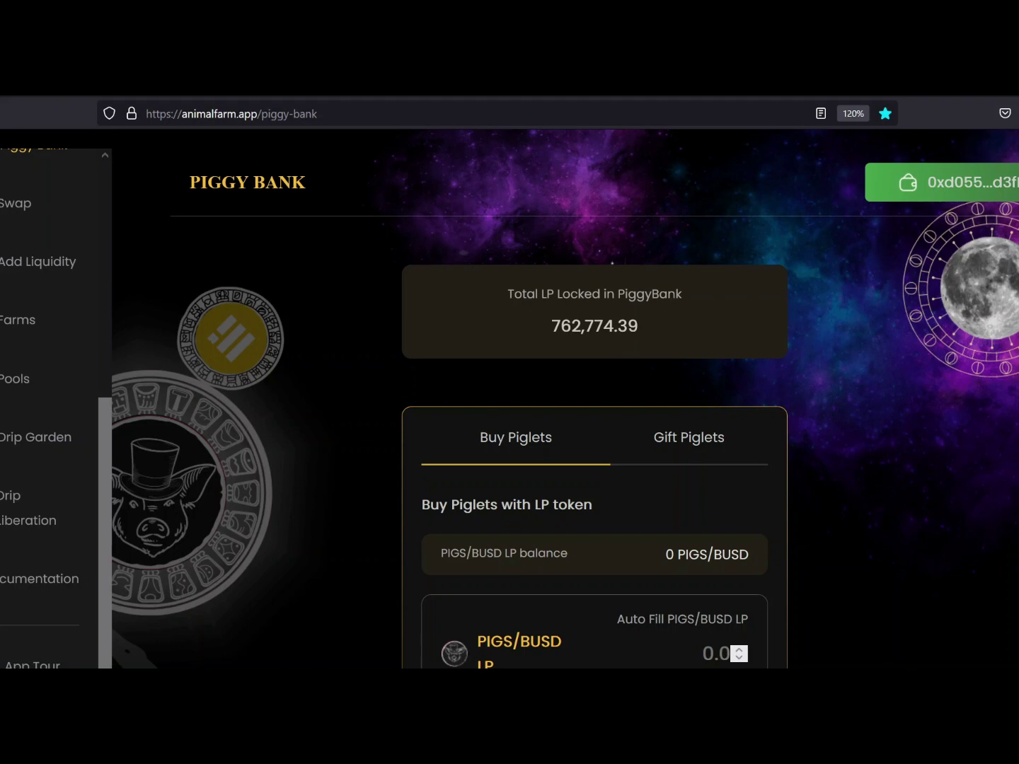
{"action": "left_click_drag", "start_coordinate": [110, 458], "coordinate": [102, 344]}
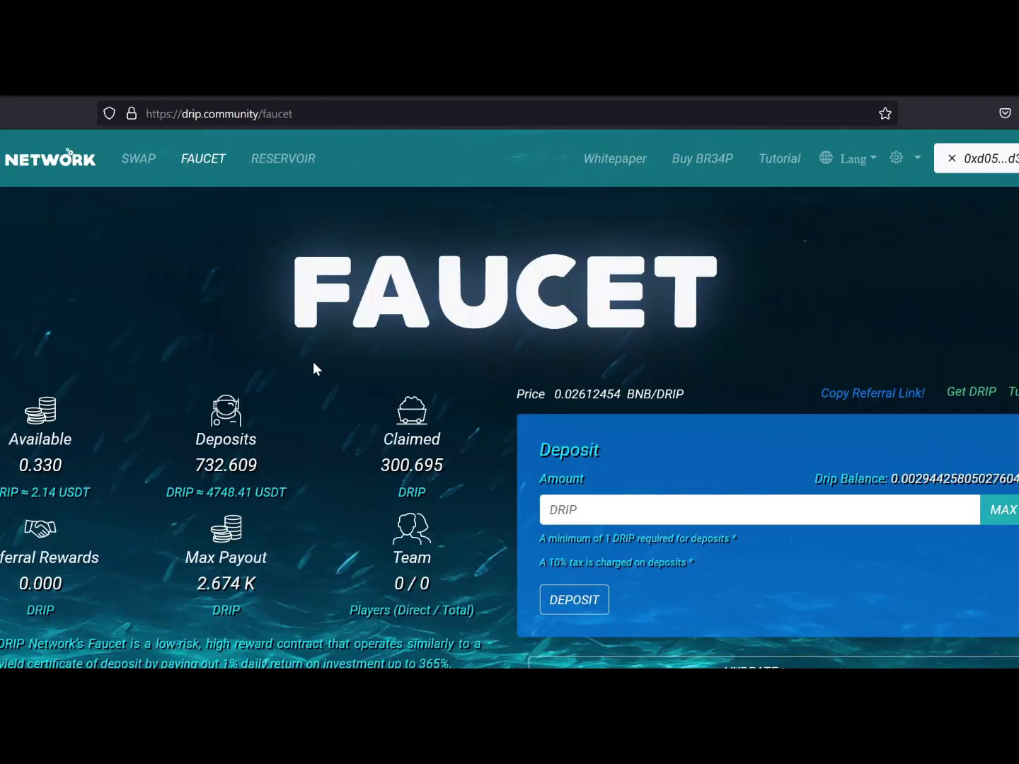